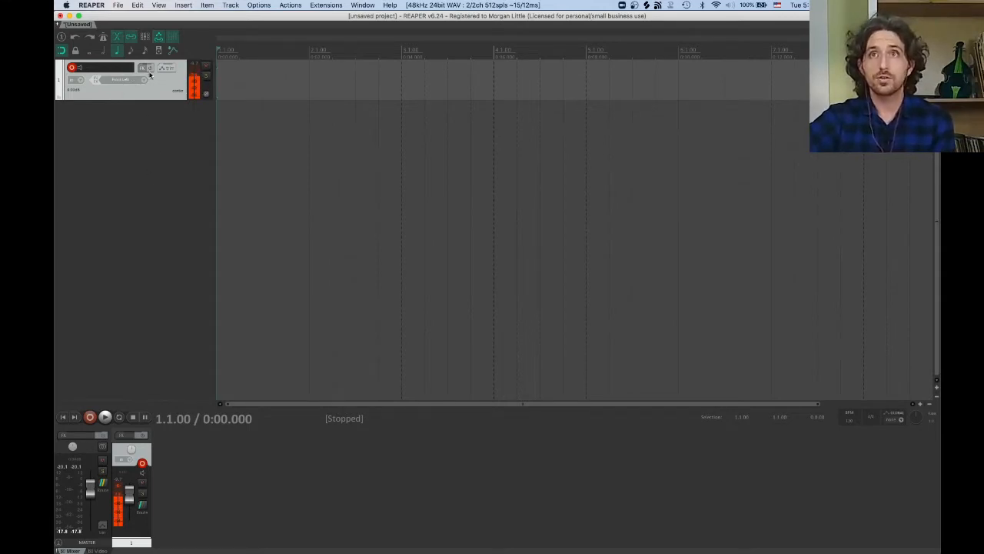
pyautogui.click(444, 6)
pyautogui.click(441, 17)
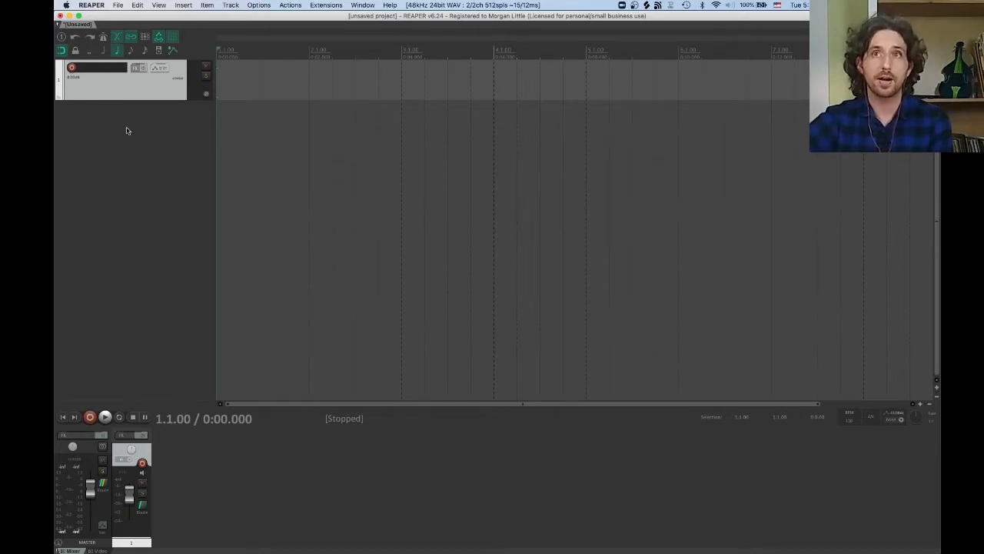
# Step: Arm the track for recording and set its input to stereo Front Left / Front Right
pyautogui.click(70, 68)
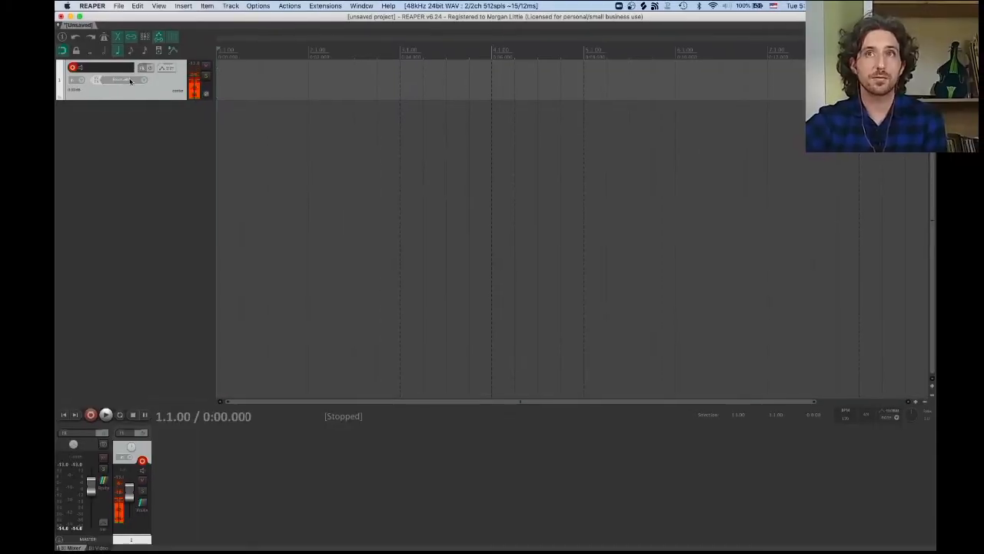
pyautogui.click(129, 83)
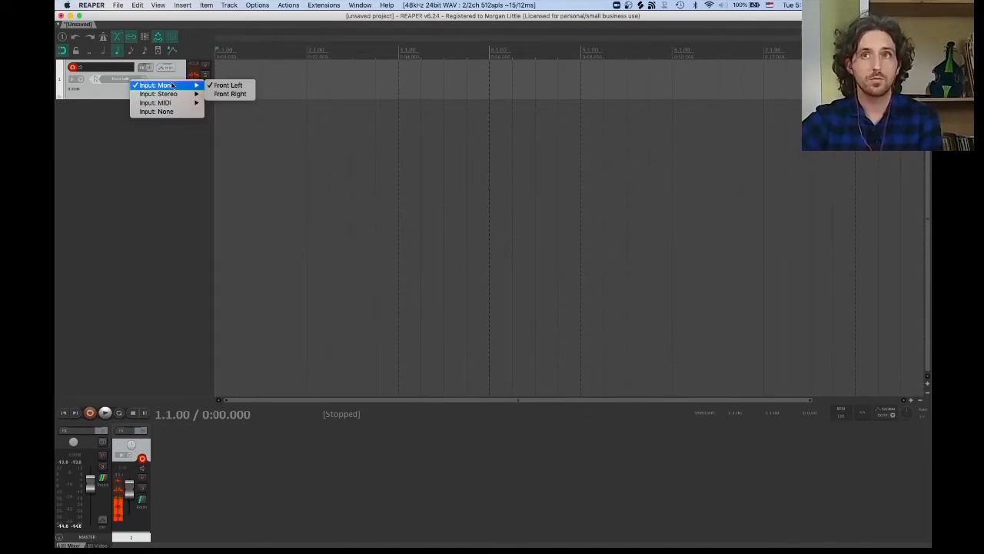
pyautogui.moveTo(172, 94)
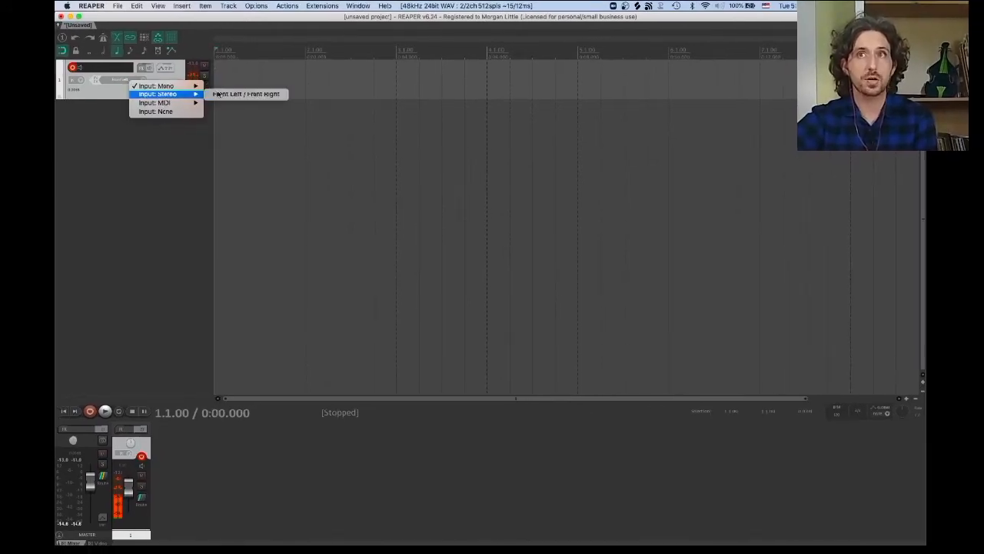
pyautogui.click(246, 94)
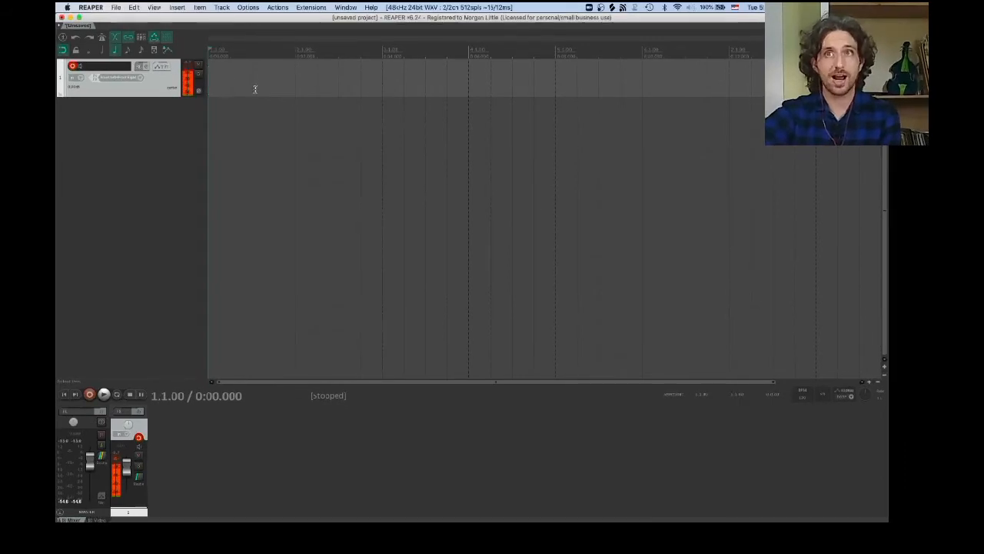
# Step: Record a test take of about 5 seconds from the project start and play it back
pyautogui.click(89, 393)
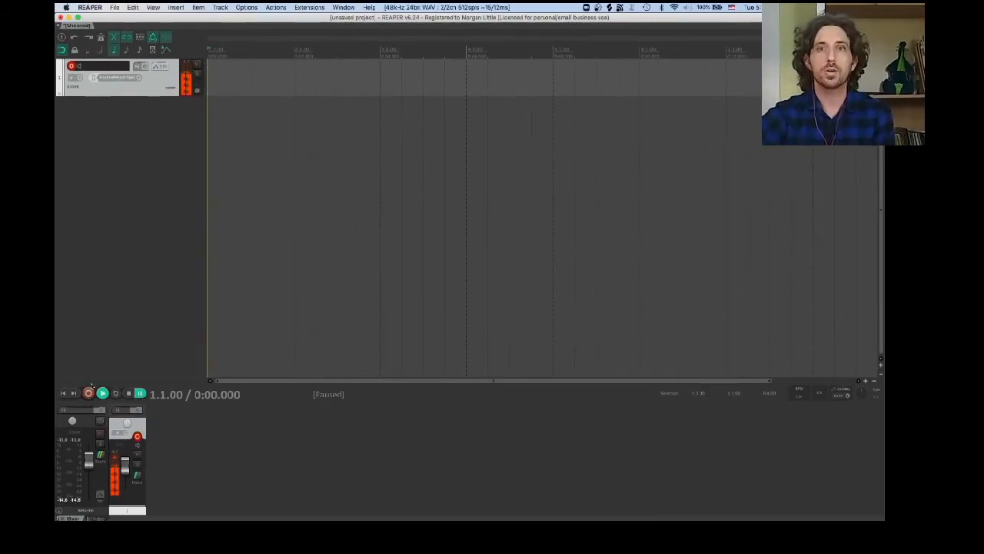
pyautogui.click(89, 392)
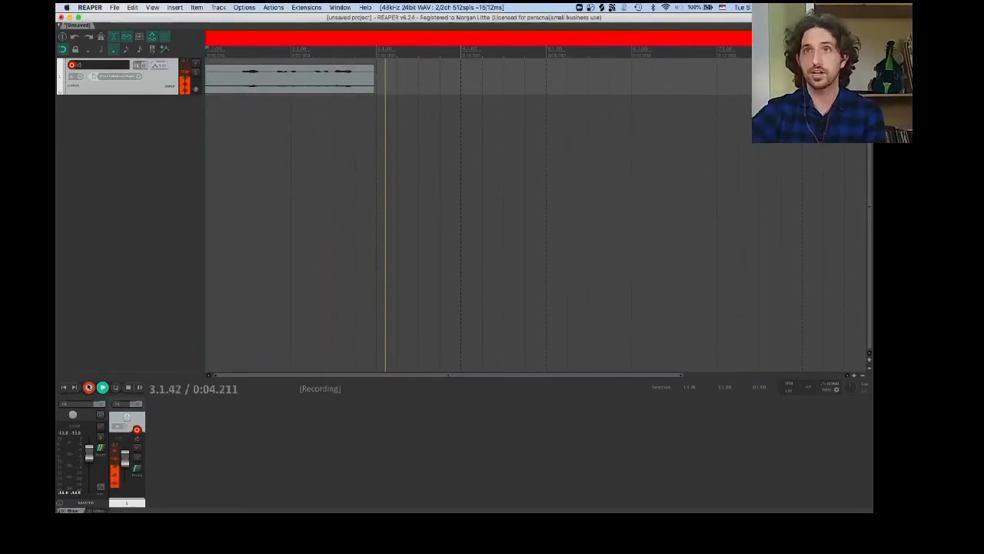
pyautogui.click(88, 388)
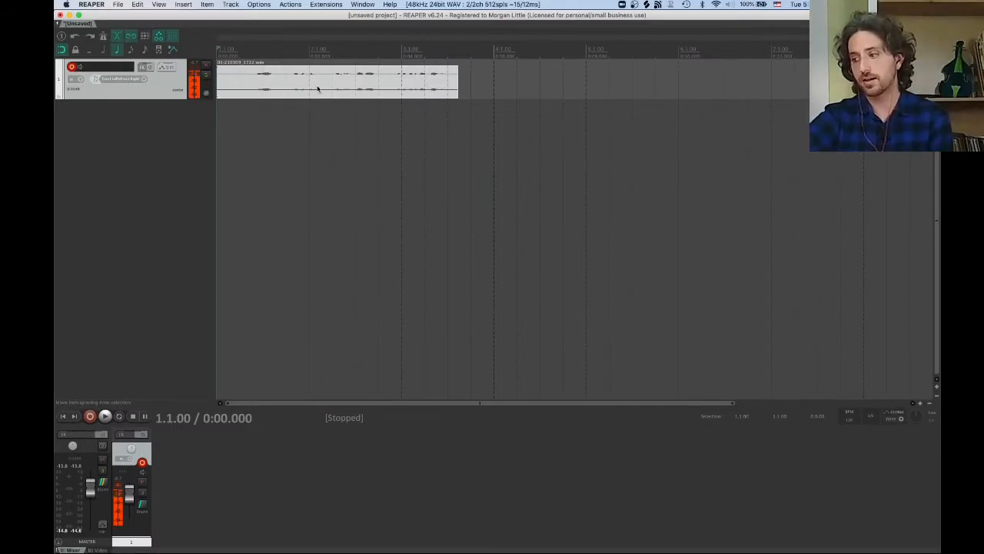
pyautogui.press('space')
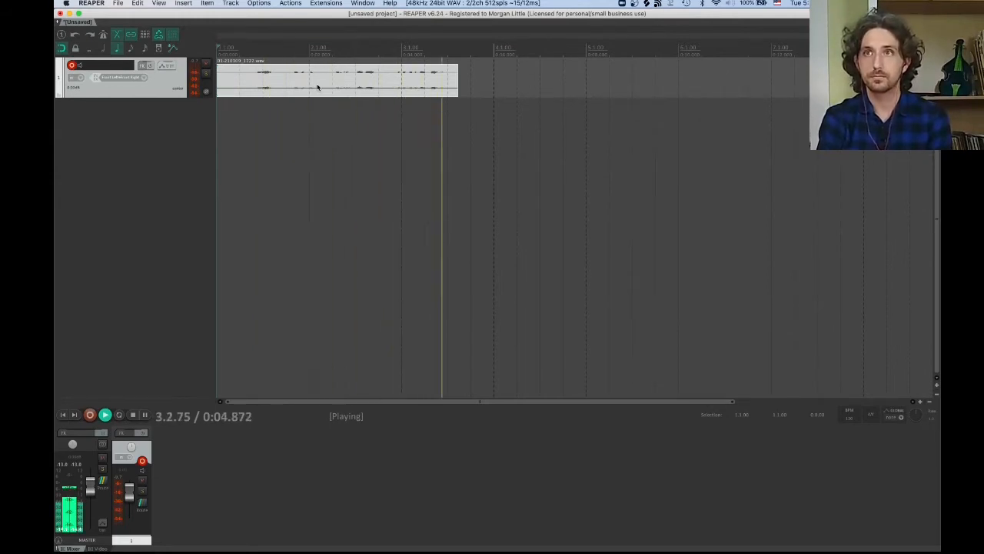
pyautogui.press('space')
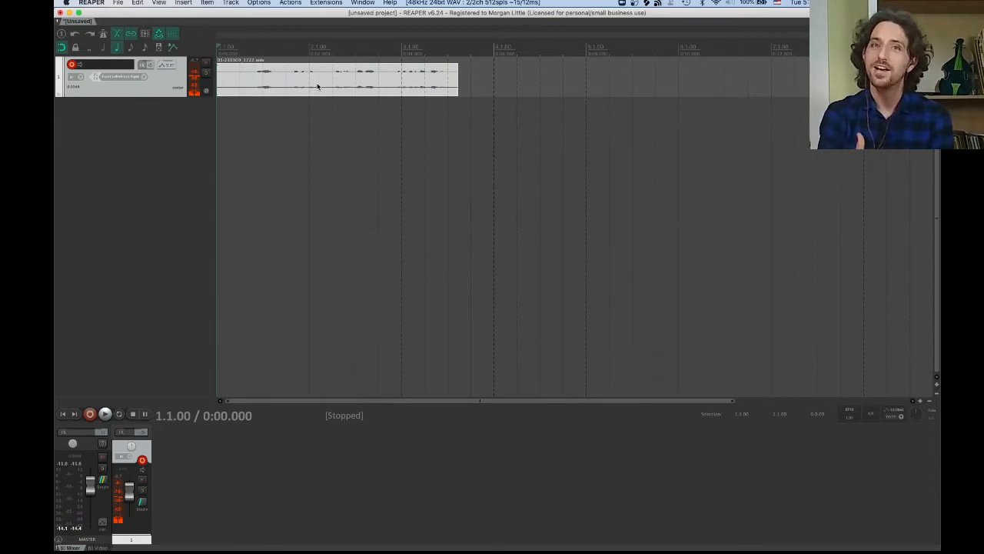
# Step: Delete the test recording while keeping its track, and return the edit cursor to the project start
pyautogui.press('Delete')
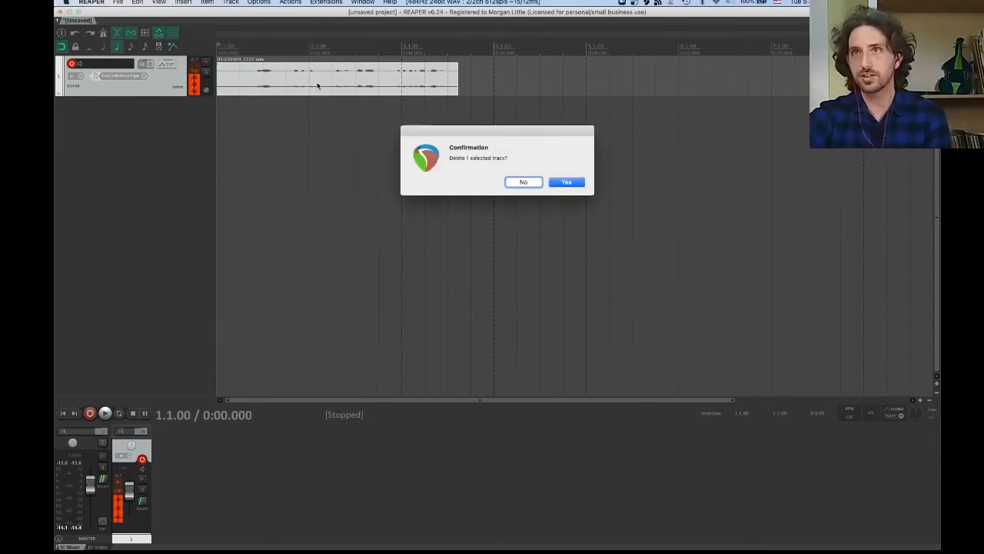
pyautogui.click(523, 182)
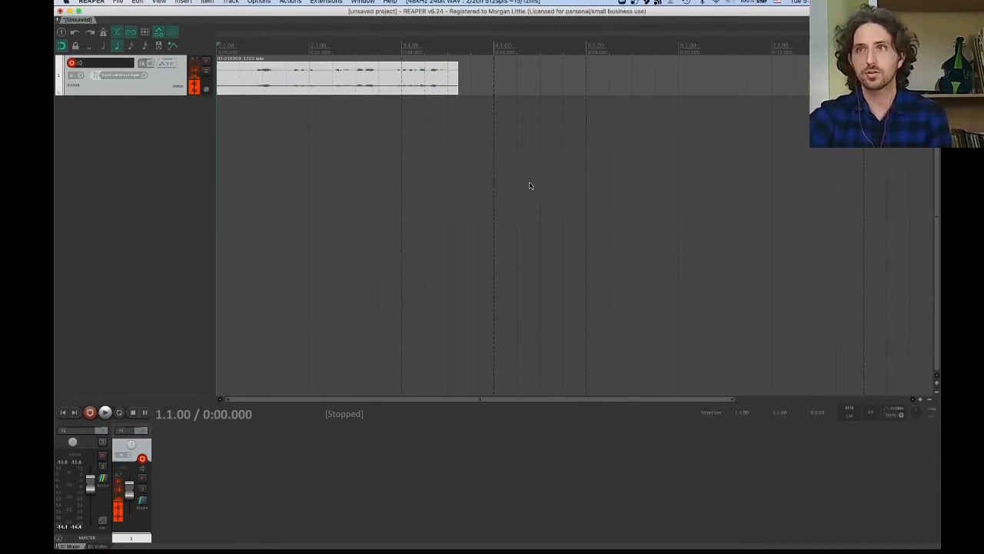
pyautogui.click(446, 86)
pyautogui.press('Delete')
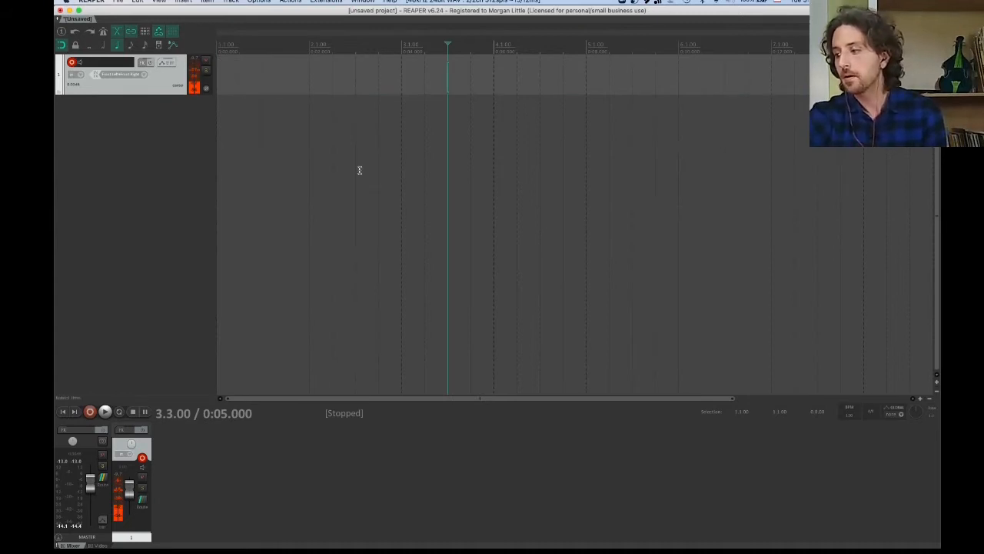
pyautogui.press('Home')
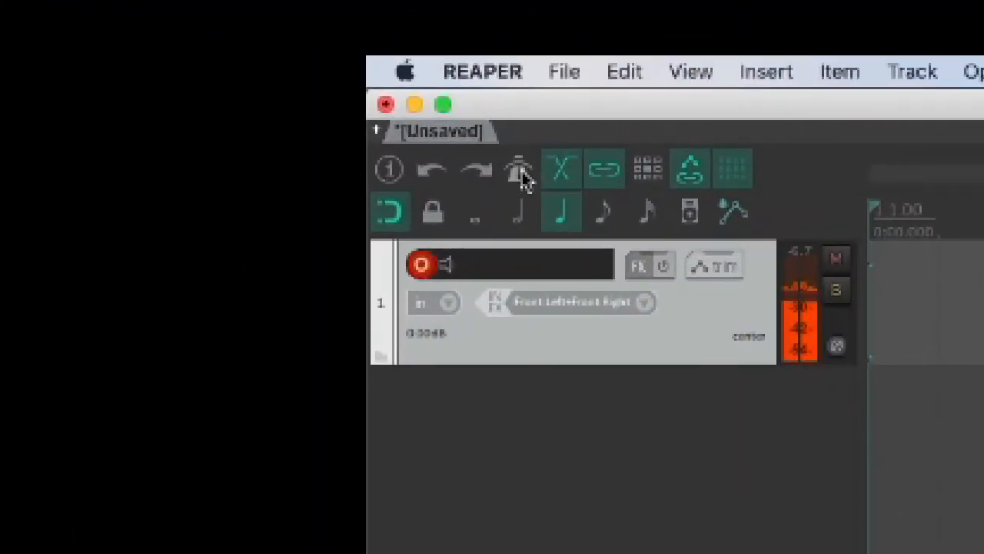
# Step: Turn on the metronome and play the empty project briefly to hear its click
pyautogui.click(521, 172)
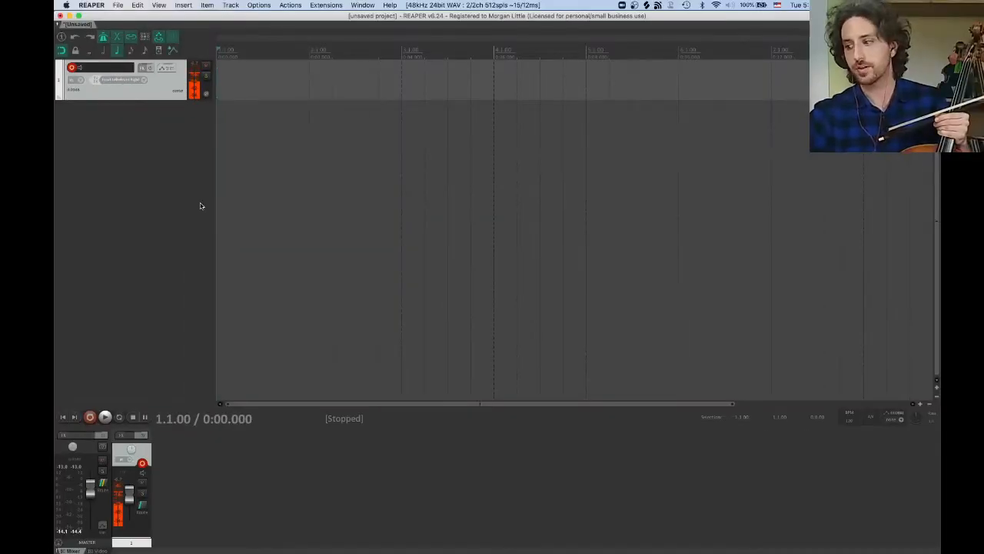
pyautogui.press('space')
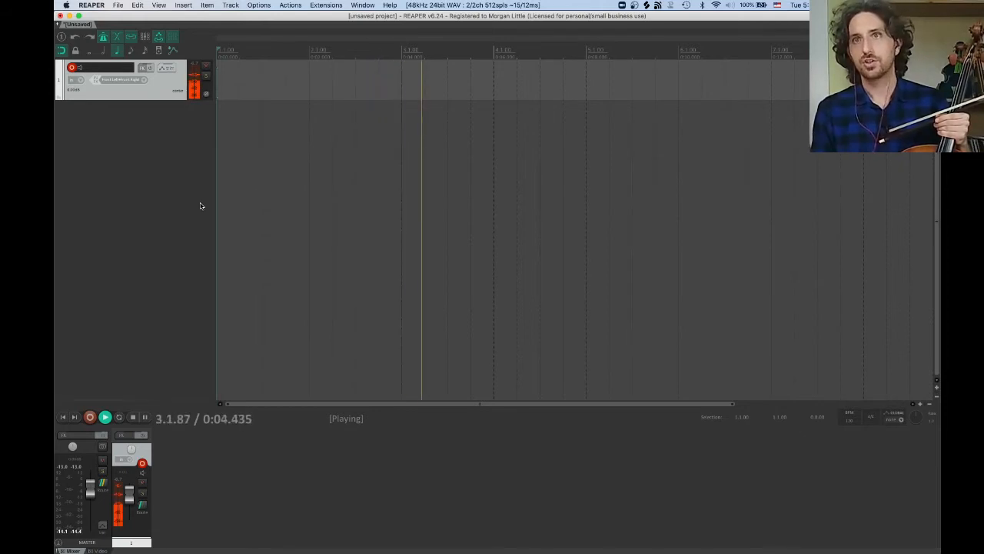
pyautogui.press('space')
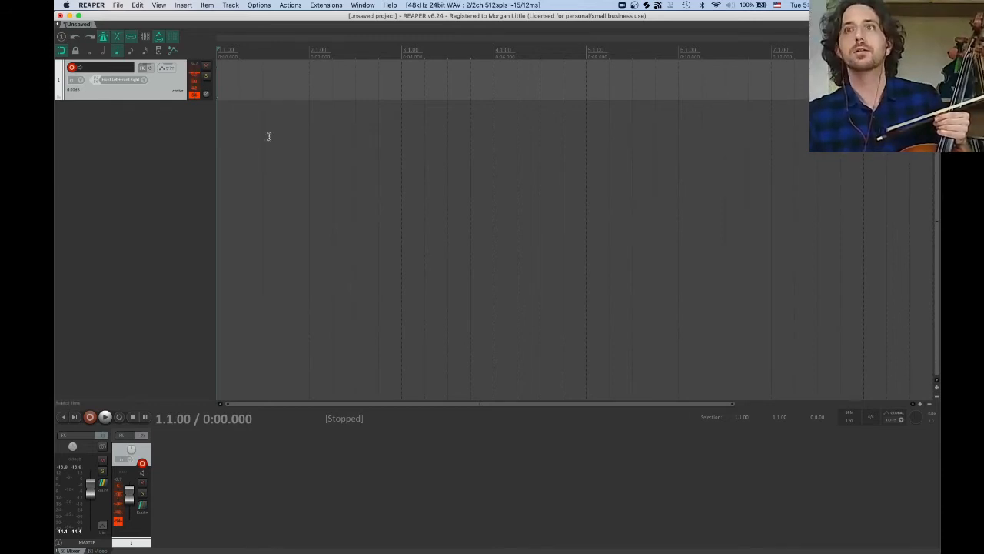
# Step: Record a cello take of about 16 seconds on the armed track from bar 1, returning to the project start
pyautogui.click(400, 52)
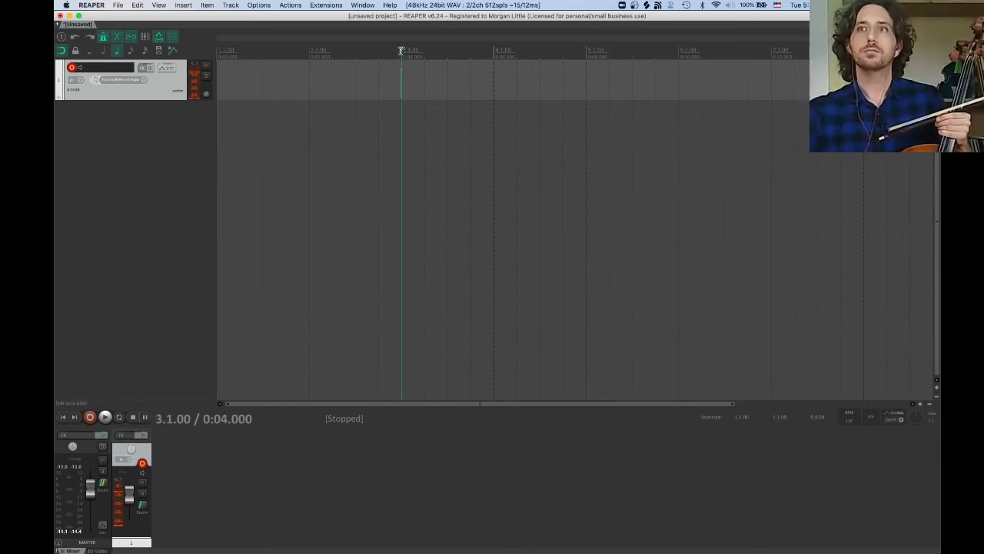
pyautogui.click(219, 51)
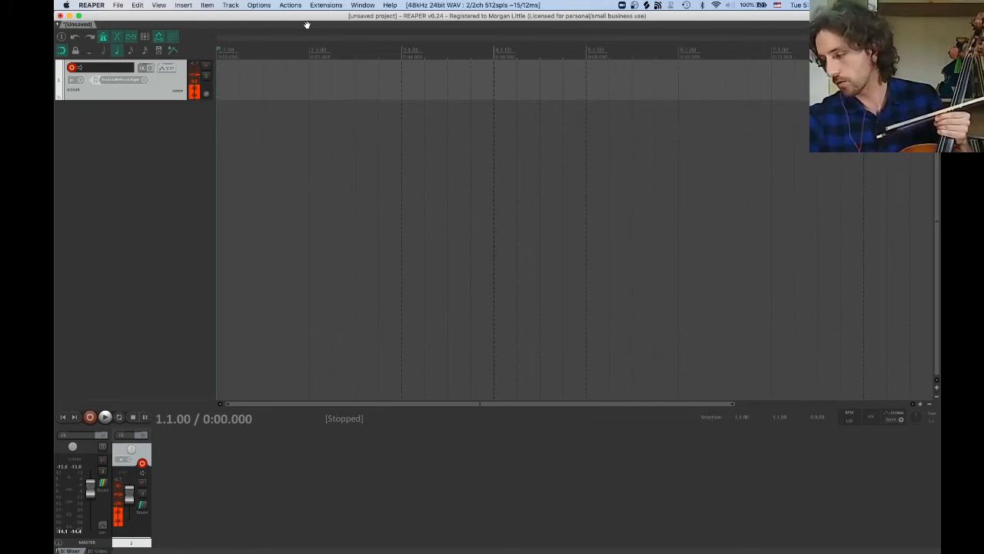
pyautogui.press('super+r')
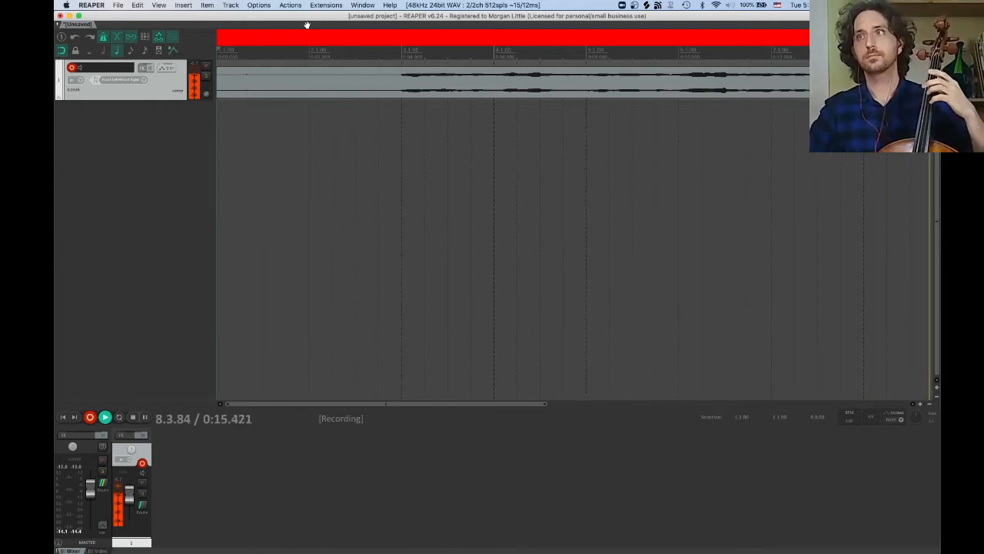
pyautogui.press('space')
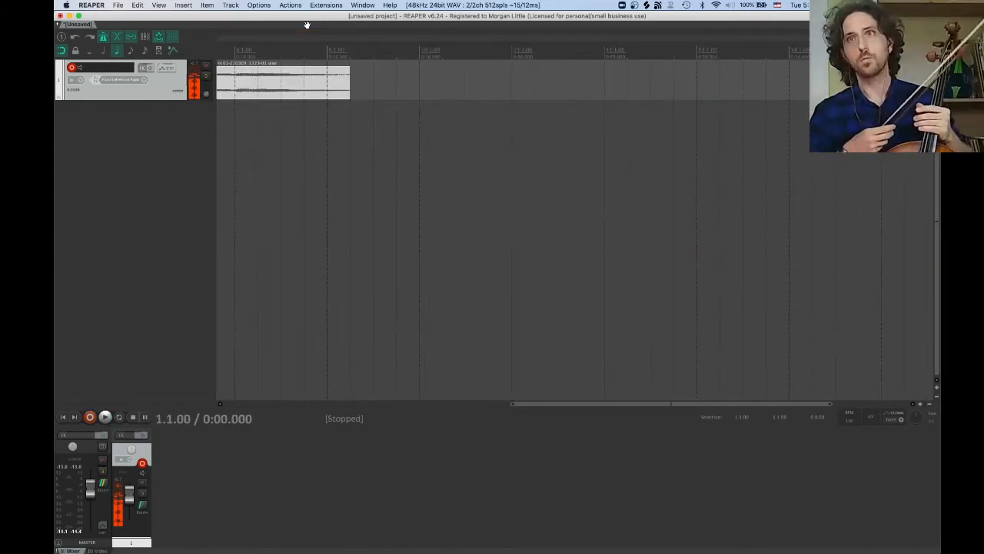
pyautogui.press('w')
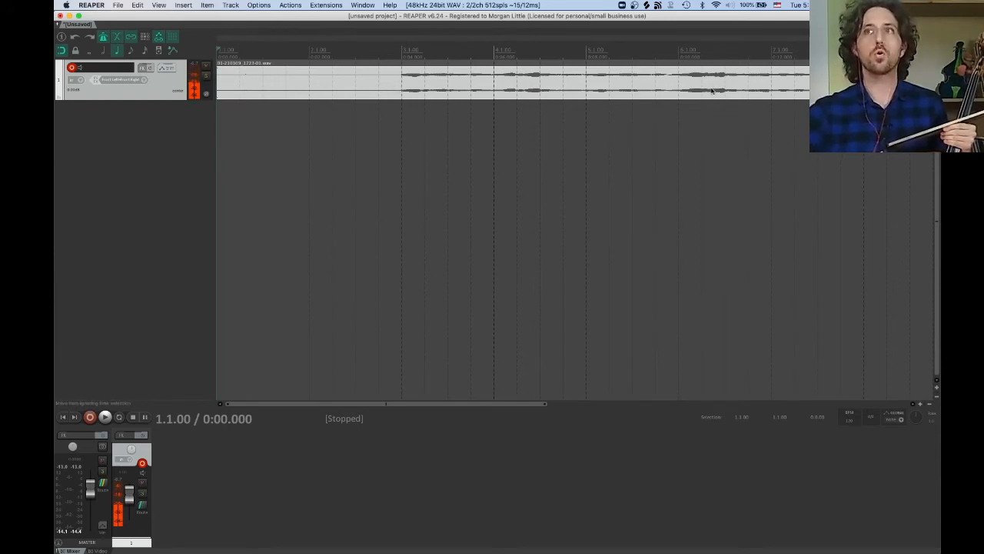
# Step: Name the recorded track "cello 2", disarm it, and add a new track named "cello 1" above it
pyautogui.doubleClick(108, 70)
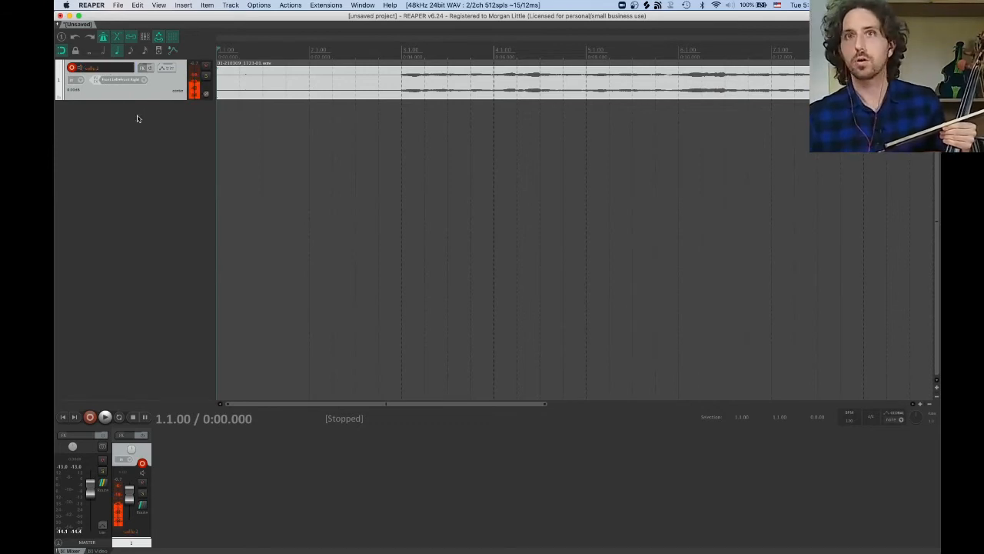
pyautogui.doubleClick(106, 118)
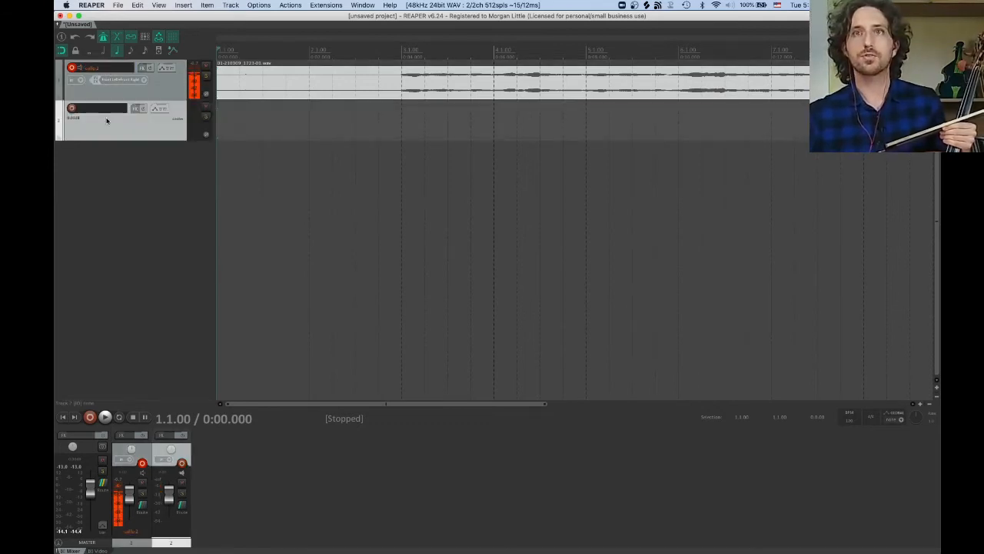
pyautogui.click(71, 68)
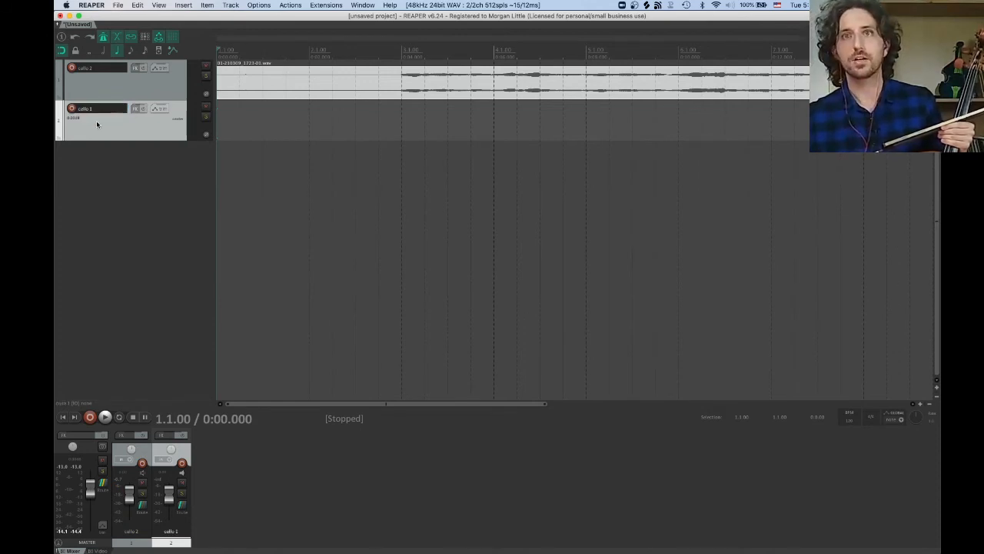
pyautogui.moveTo(105, 69); pyautogui.dragTo(98, 74)
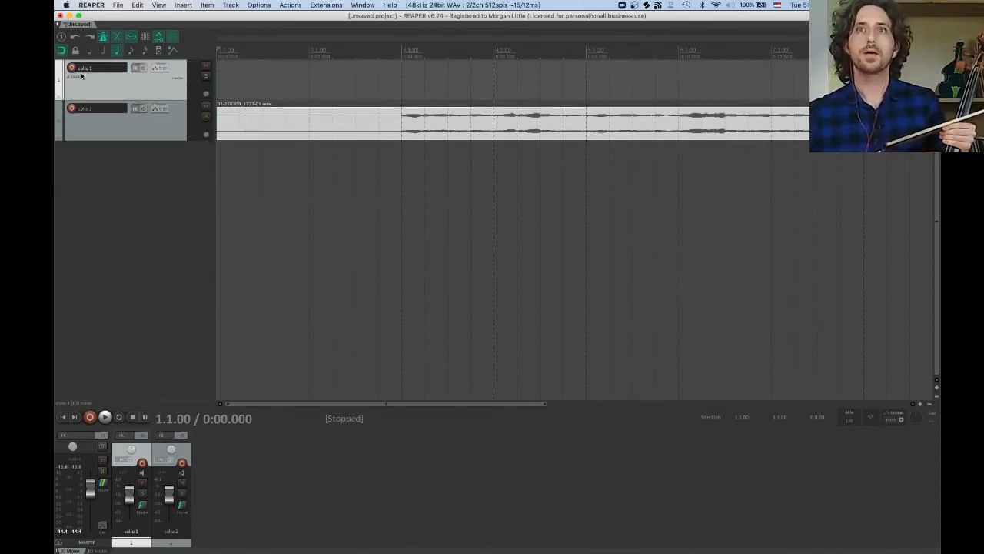
# Step: Arm the "cello 1" track and set its input to stereo Front Left / Front Right
pyautogui.click(72, 68)
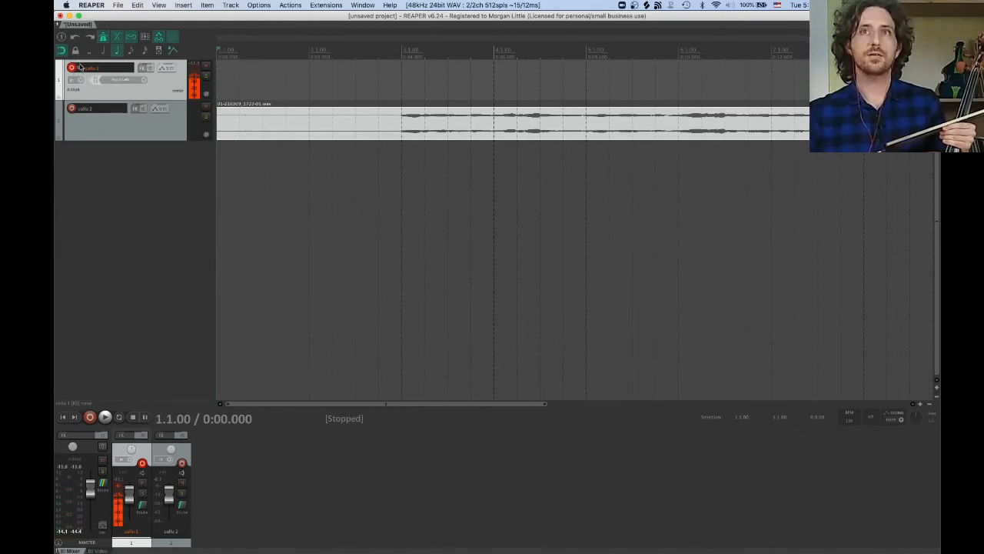
pyautogui.click(125, 79)
pyautogui.moveTo(137, 97)
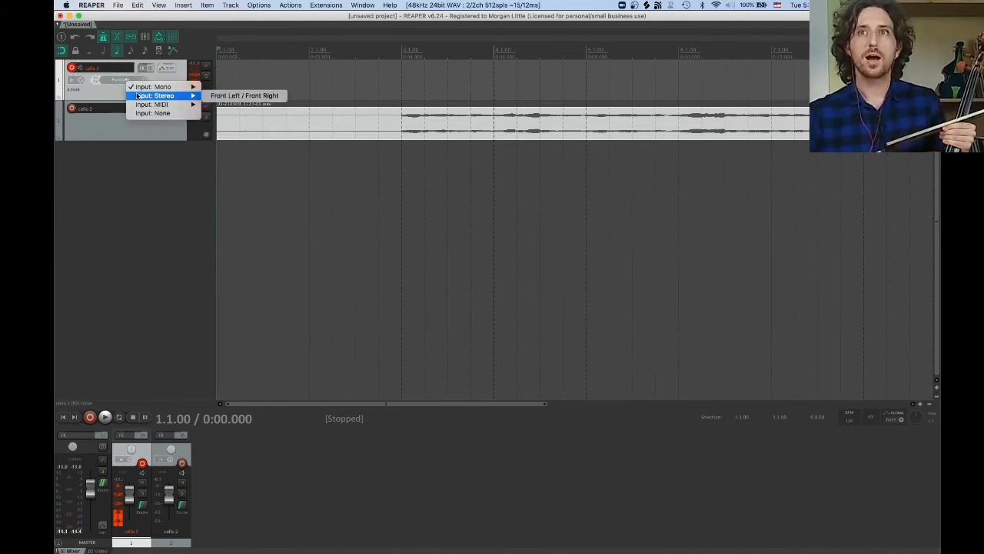
pyautogui.click(223, 95)
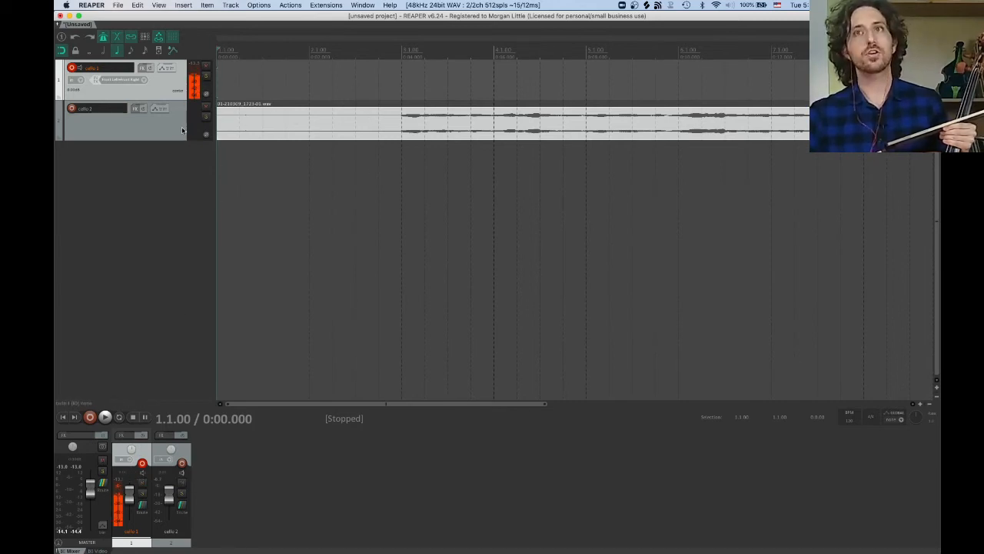
# Step: Record a take of about 17 seconds on "cello 1" along with the "cello 2" playback, returning to the project start
pyautogui.press('super+r')
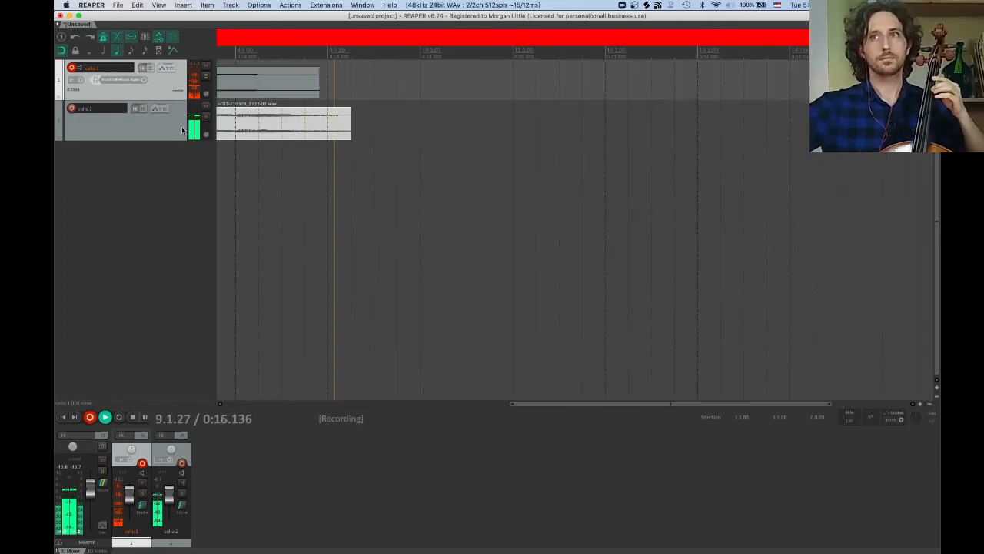
pyautogui.press('space')
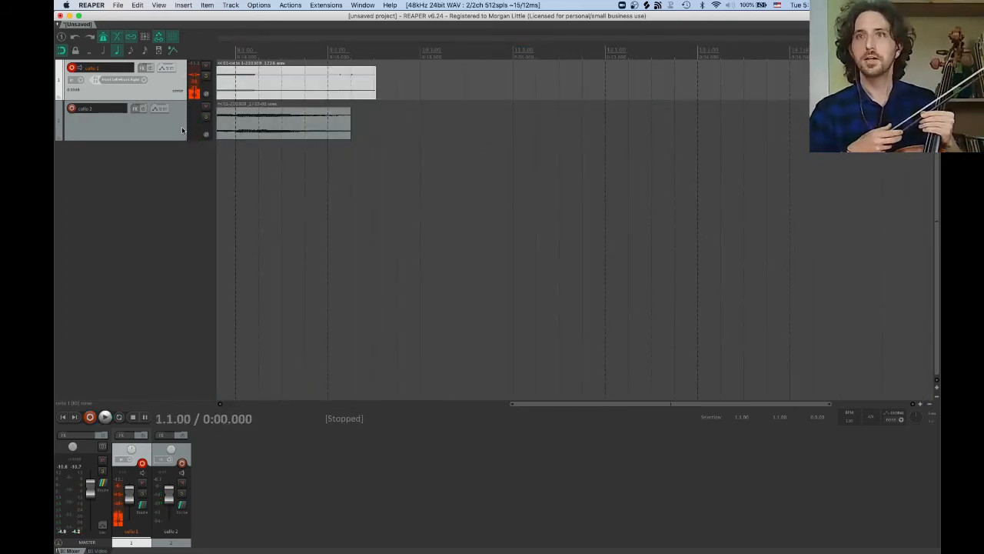
pyautogui.press('w')
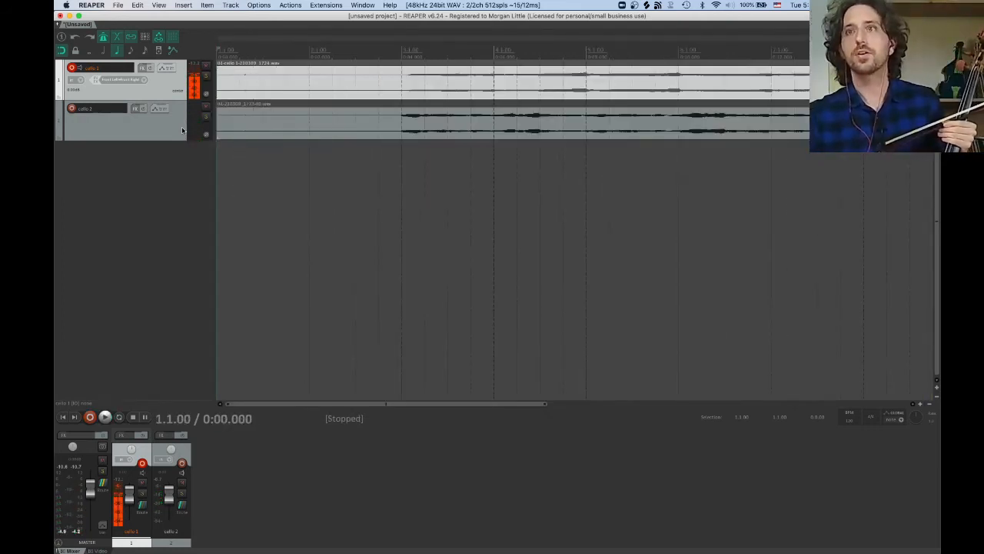
# Step: Play the two cello tracks together from the start to review the recording
pyautogui.press('space')
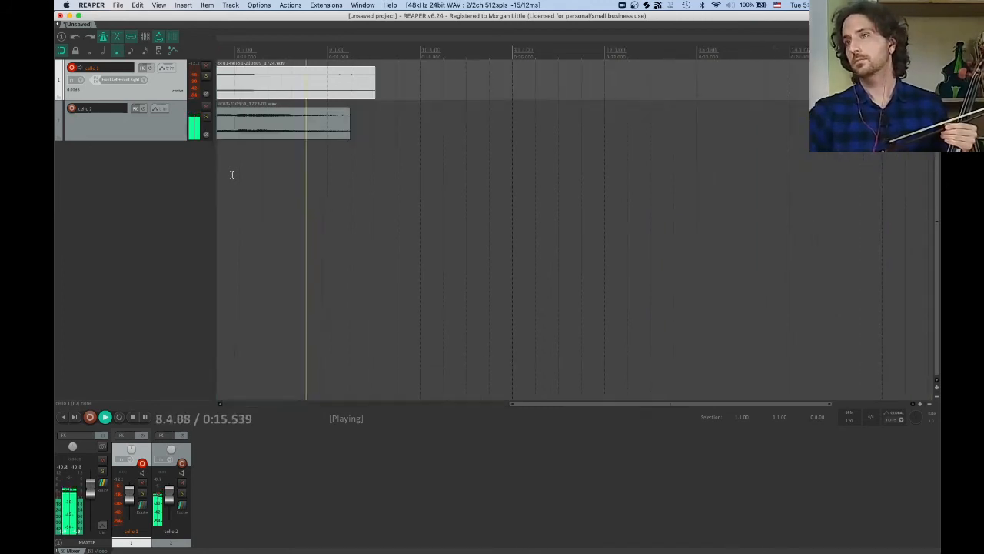
pyautogui.press('space')
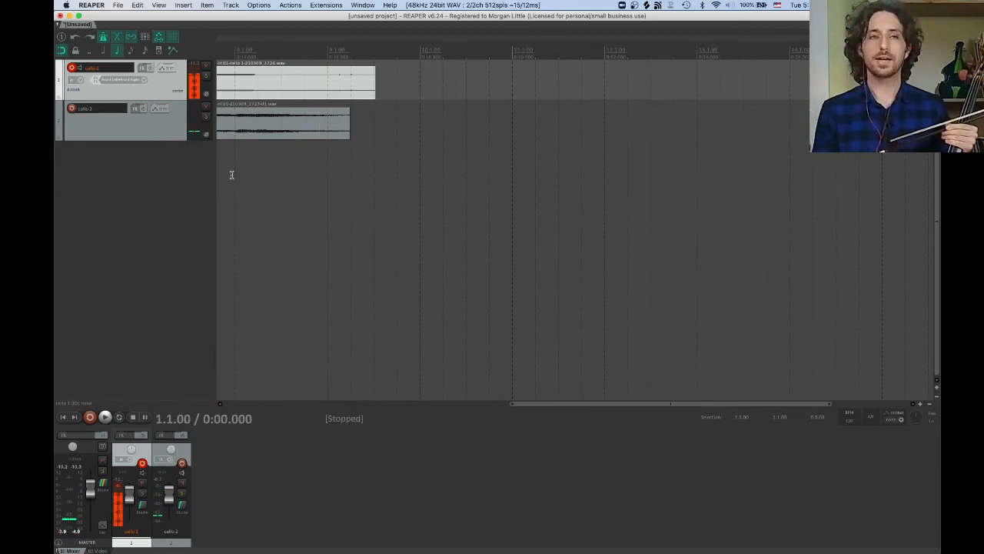